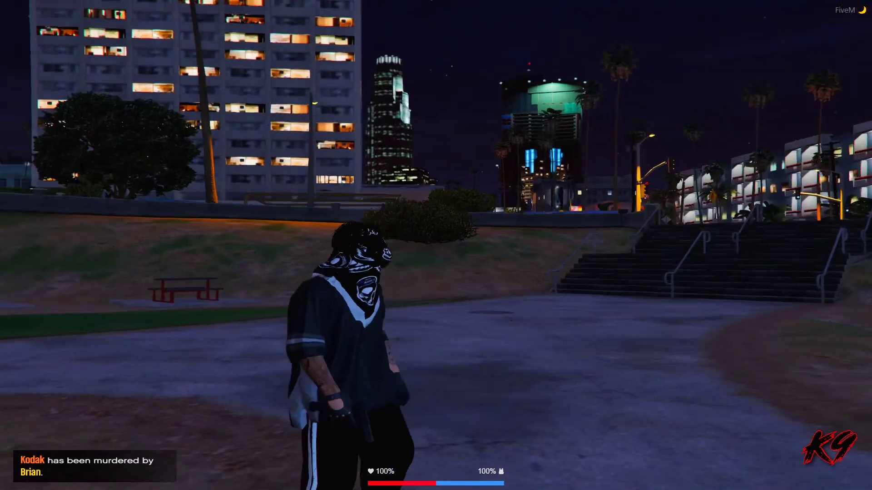
Step: Aim the pistol and fire several shots across the park so the weapon reticle shows
{"action": "right_click", "coordinate": [435, 245]}
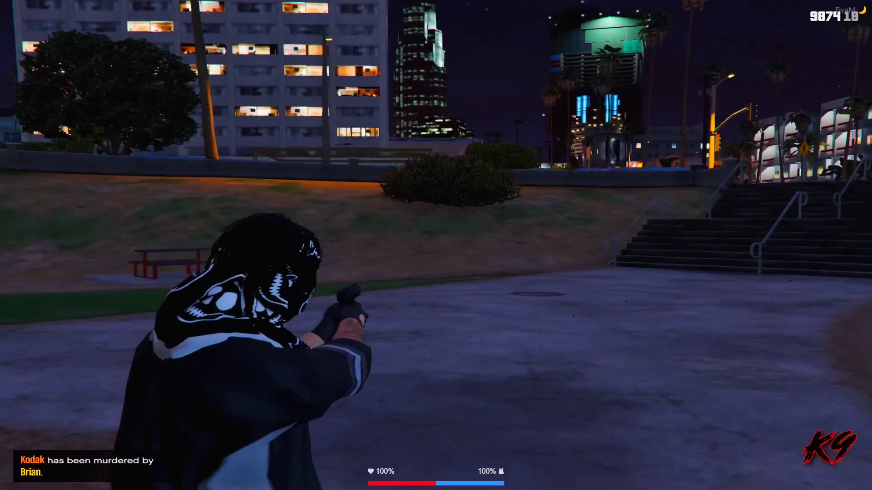
{"action": "left_click", "coordinate": [436, 245]}
{"action": "left_click", "coordinate": [436, 245]}
{"action": "left_click", "coordinate": [436, 245]}
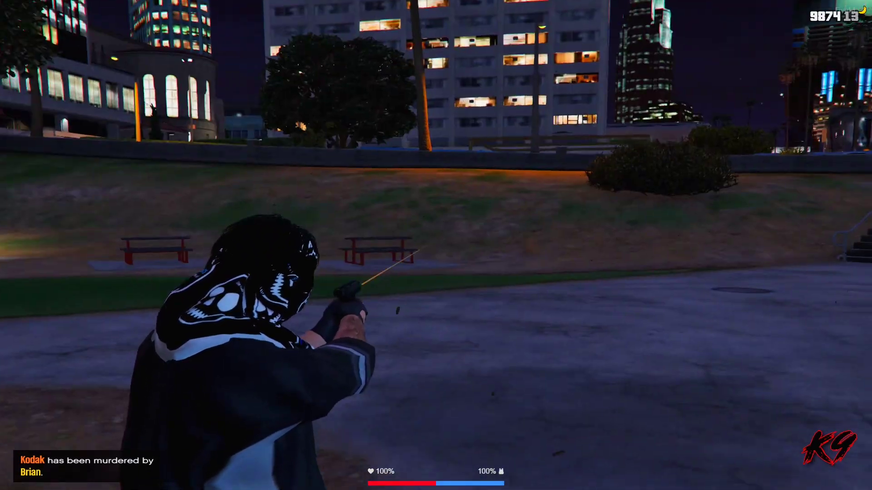
{"action": "left_click", "coordinate": [436, 245]}
{"action": "left_click", "coordinate": [436, 246]}
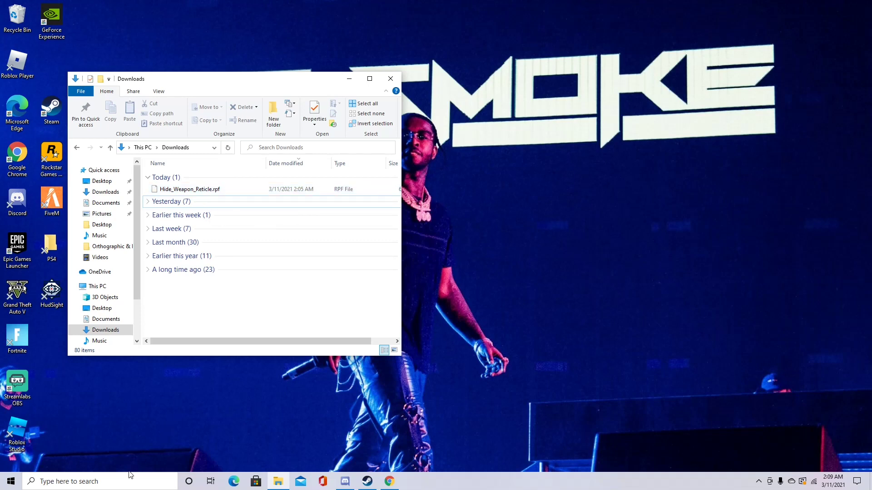
Step: Search for fivem from the Start menu and expand the FiveM result's options
{"action": "key", "text": "super"}
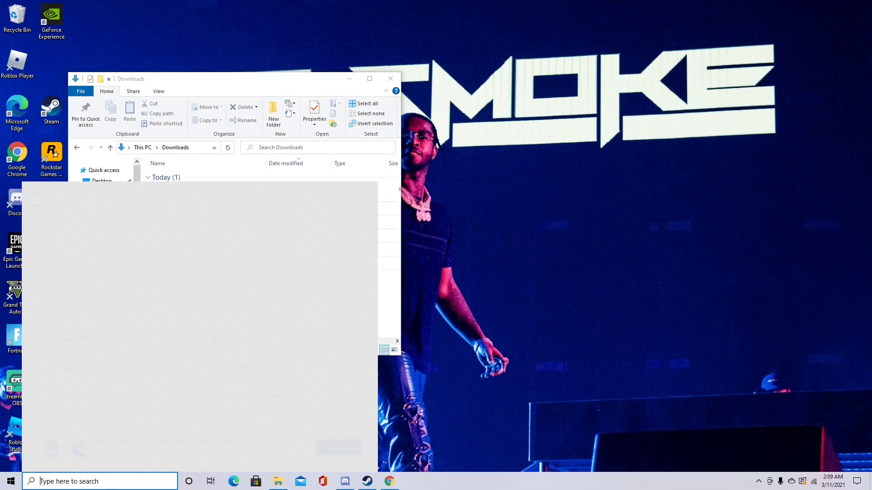
{"action": "type", "text": "fivem"}
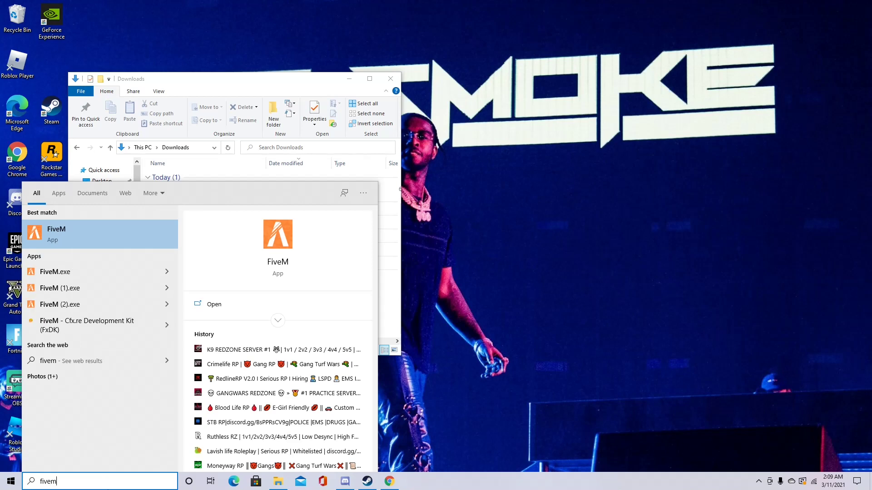
{"action": "left_click", "coordinate": [276, 320]}
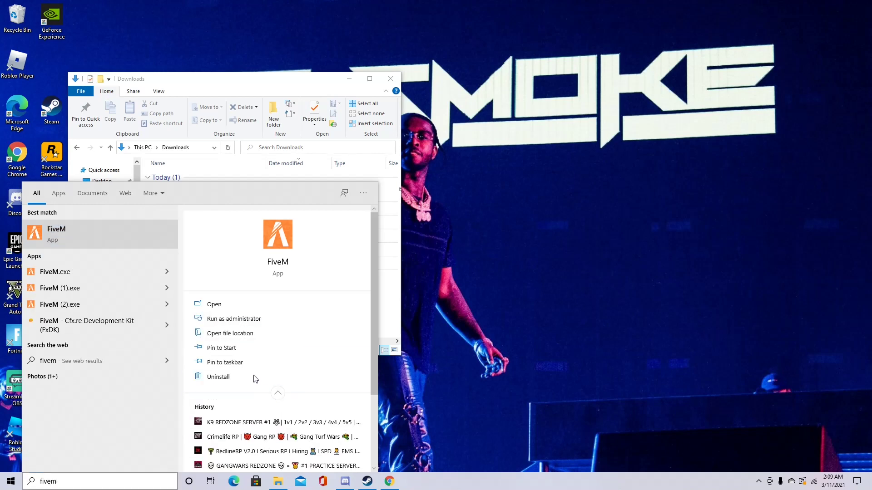
Step: Reach the FiveM shortcut's folder, then jump to the actual FiveM program's file location
{"action": "left_click", "coordinate": [230, 333]}
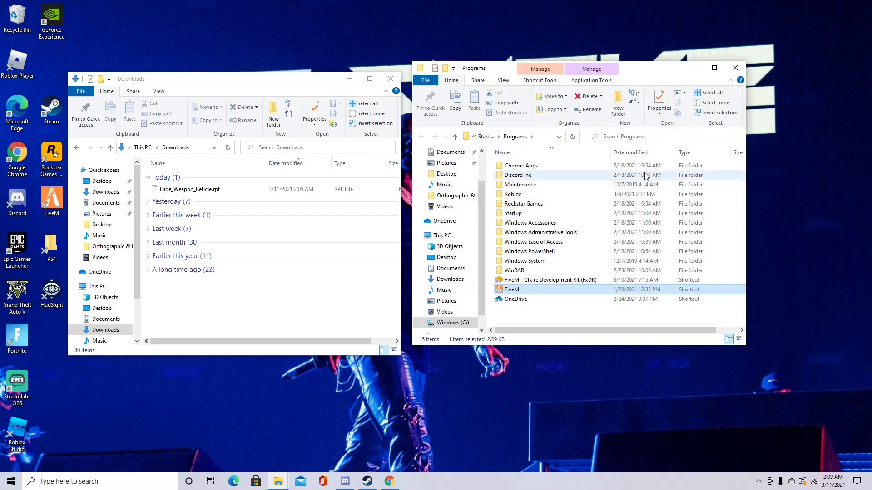
{"action": "right_click", "coordinate": [535, 294]}
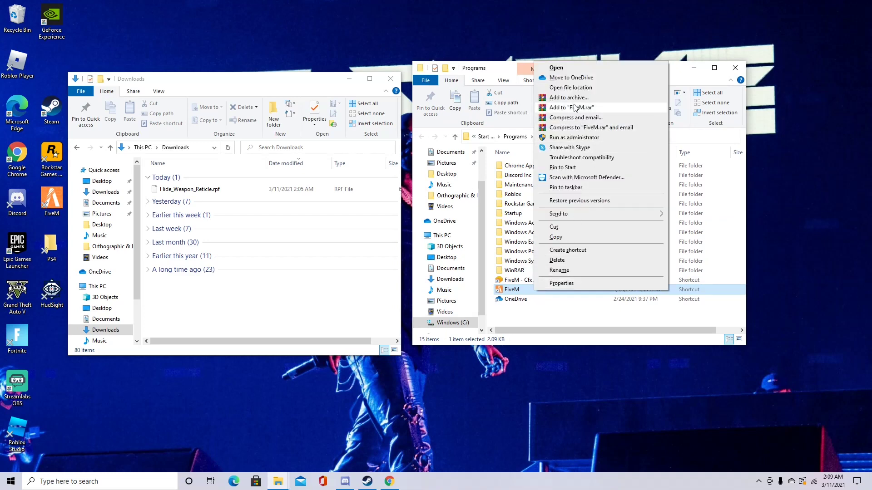
{"action": "left_click", "coordinate": [571, 89]}
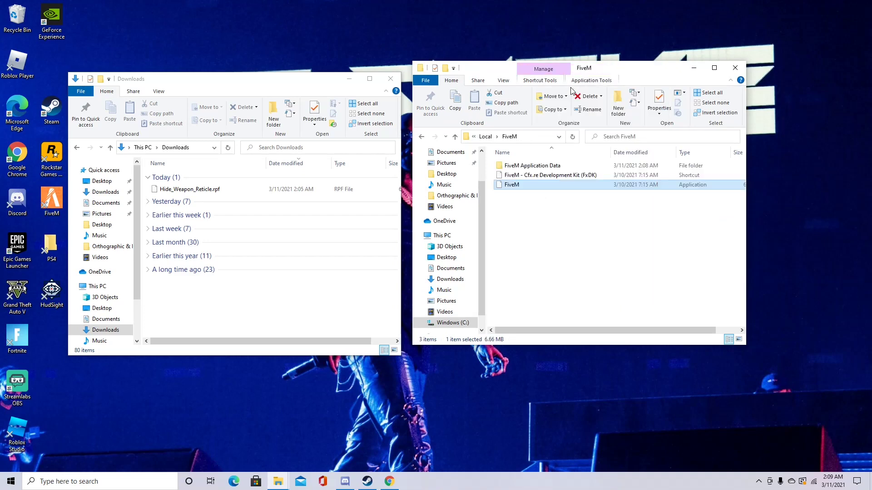
Step: Go into FiveM Application Data and its mods folder listing the two .rpf files
{"action": "left_click", "coordinate": [522, 168]}
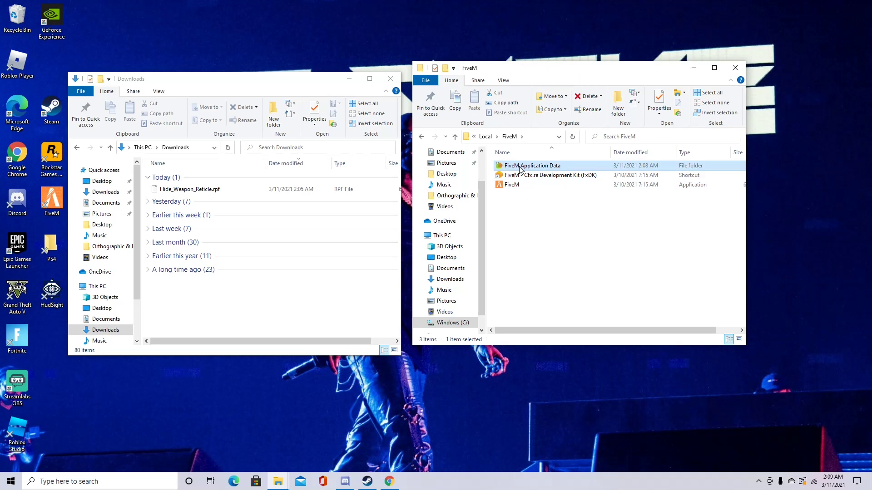
{"action": "double_click", "coordinate": [521, 167]}
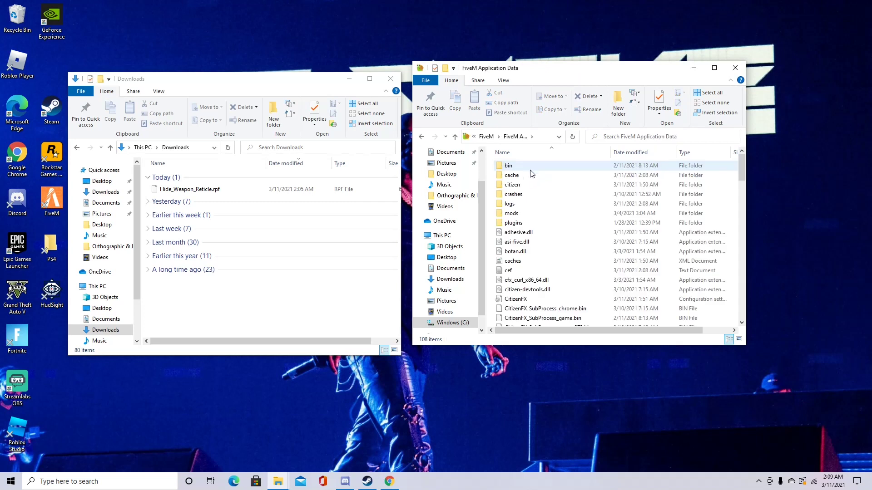
{"action": "double_click", "coordinate": [512, 214]}
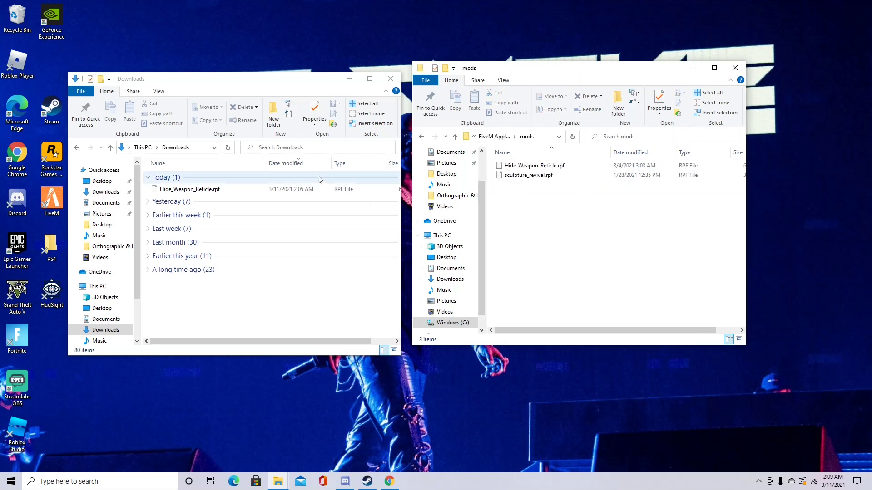
Step: Drag Hide_Weapon_Reticle.rpf from Downloads into the FiveM mods folder
{"action": "mouse_move", "coordinate": [168, 190]}
{"action": "left_mouse_down"}
{"action": "mouse_move", "coordinate": [478, 202]}
{"action": "mouse_move", "coordinate": [245, 203]}
{"action": "left_mouse_up"}
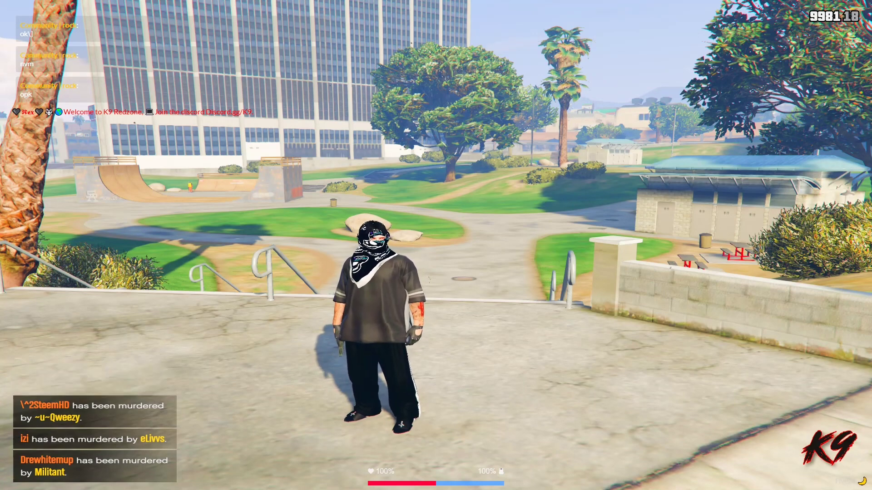
Step: Bring up the FiveM developer console with F8 over gameplay
{"action": "key", "text": "F8"}
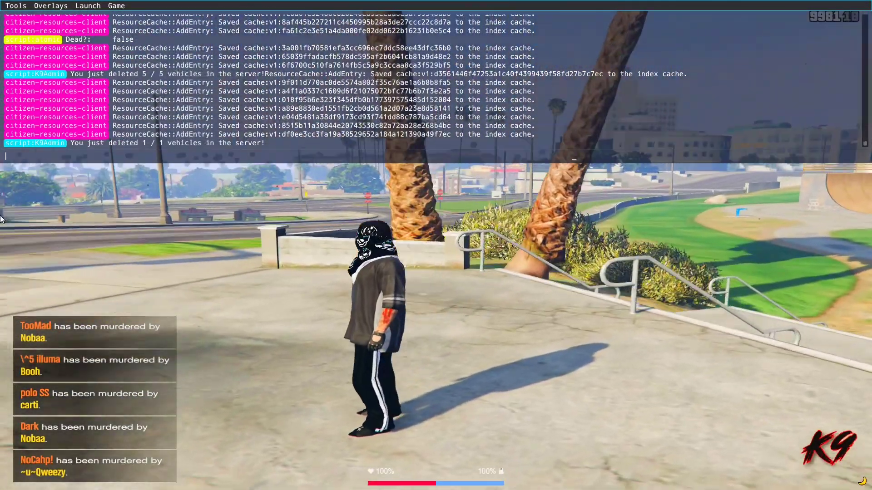
{"action": "type", "text": "wwww"}
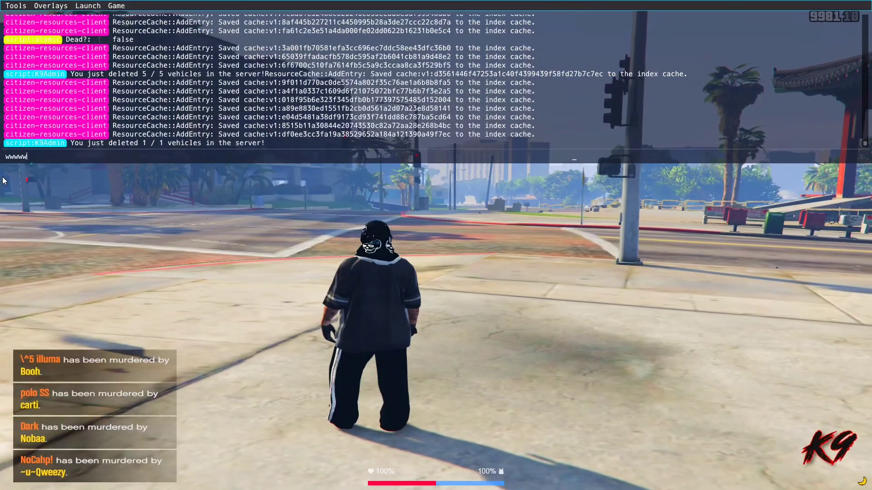
{"action": "type", "text": "w"}
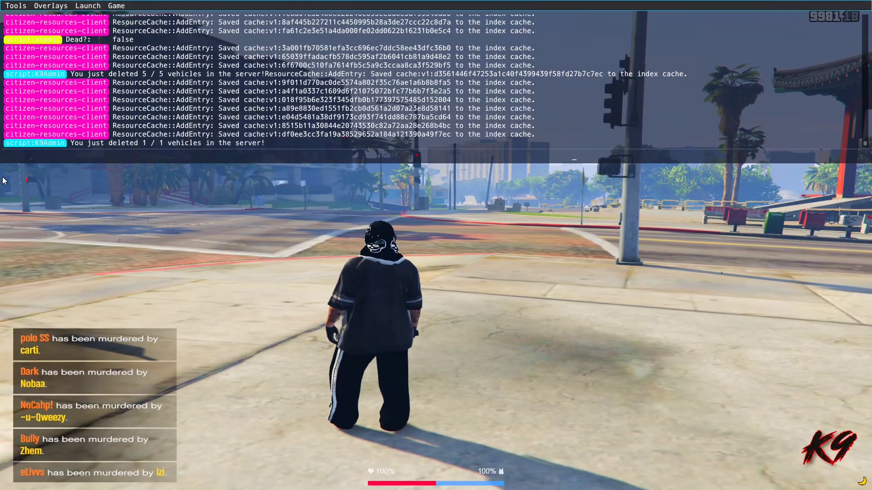